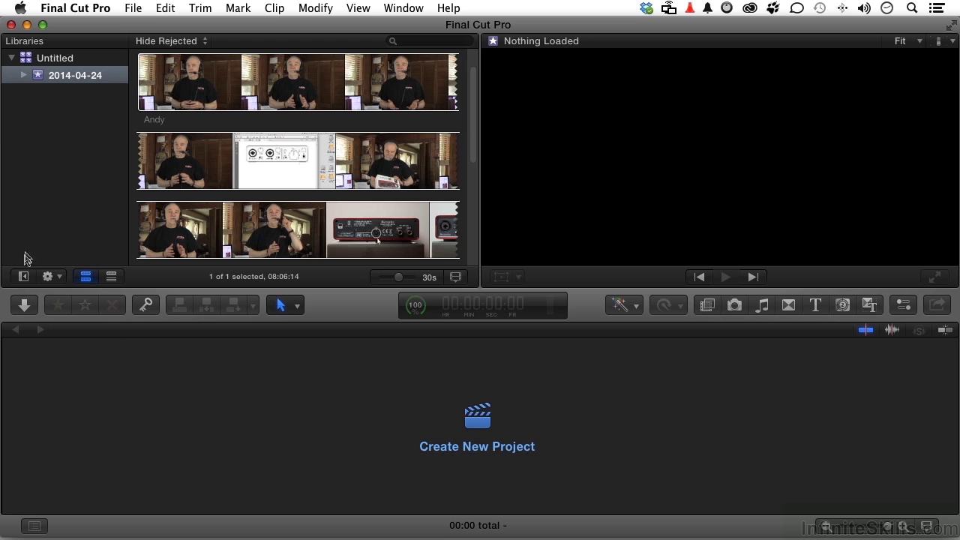
- Hide and re-show the libraries list, load the Andy clip, and review the View skimming options
{"action": "left_click", "coordinate": [24, 277]}
{"action": "left_click", "coordinate": [24, 277]}
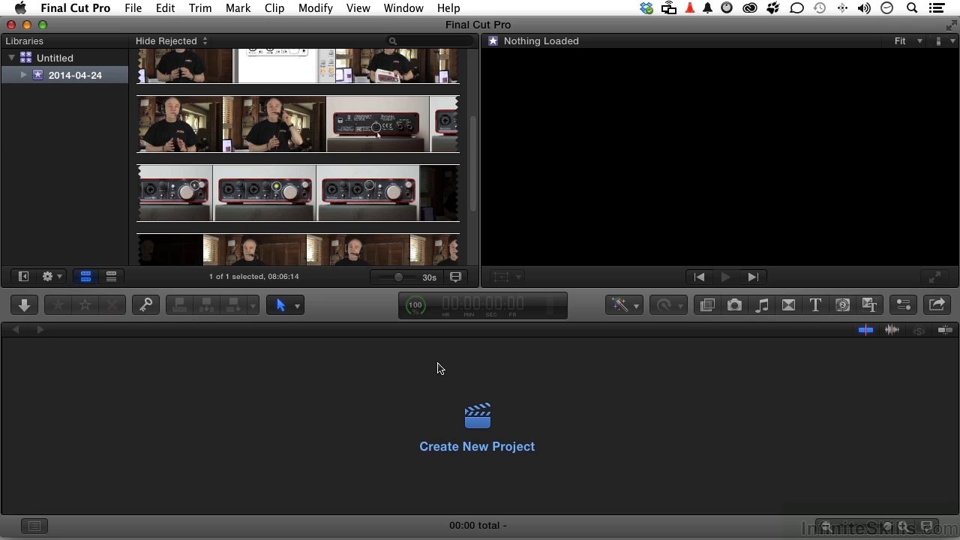
{"action": "left_click", "coordinate": [291, 139]}
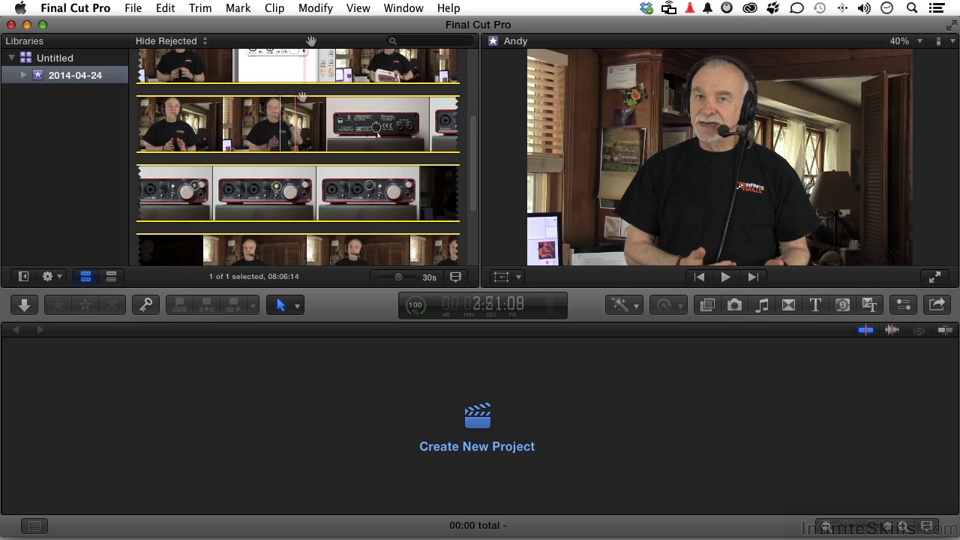
{"action": "left_click", "coordinate": [357, 9]}
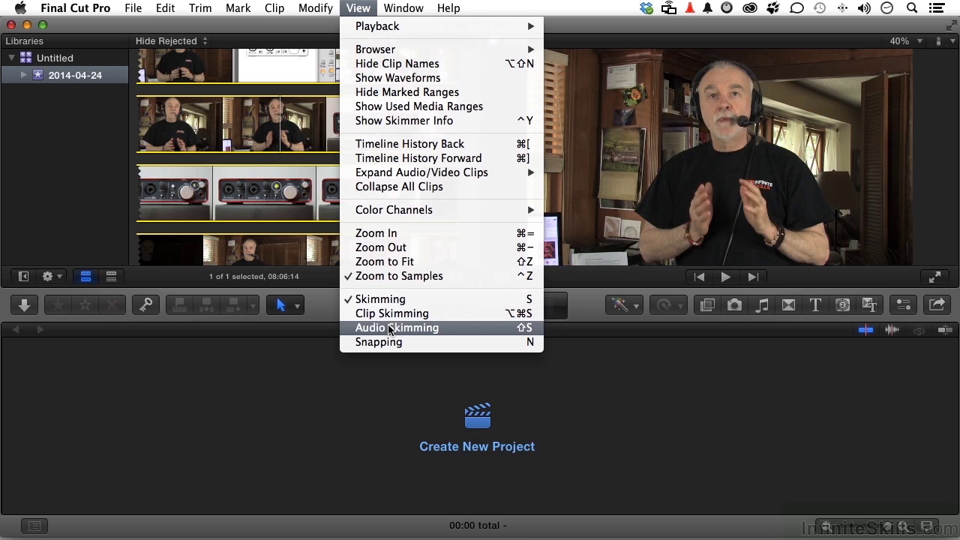
{"action": "left_click", "coordinate": [381, 391]}
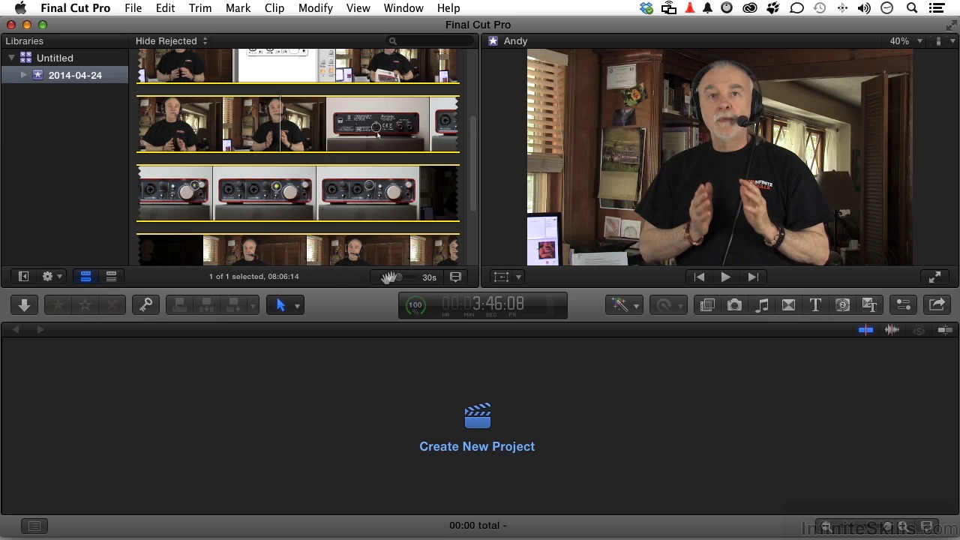
- Adjust the filmstrip zoom and return it to 30 seconds, then try list view before returning to filmstrips
{"action": "left_click_drag", "start_coordinate": [398, 275], "coordinate": [372, 286]}
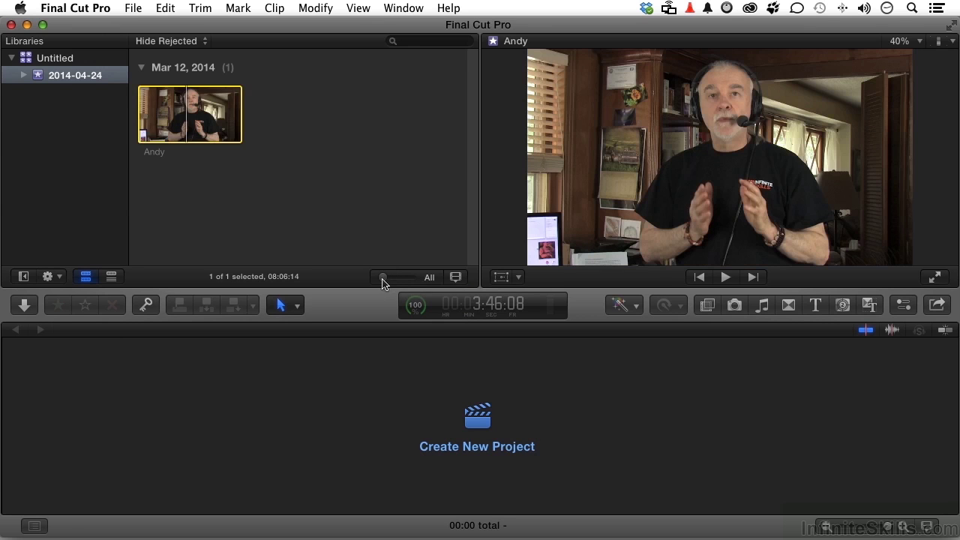
{"action": "left_click_drag", "start_coordinate": [382, 277], "coordinate": [400, 285]}
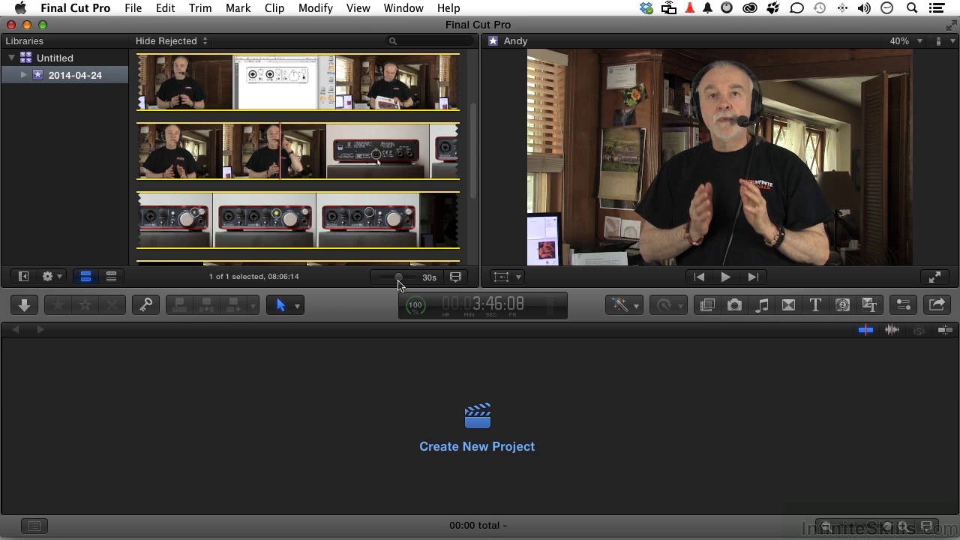
{"action": "left_click", "coordinate": [111, 278]}
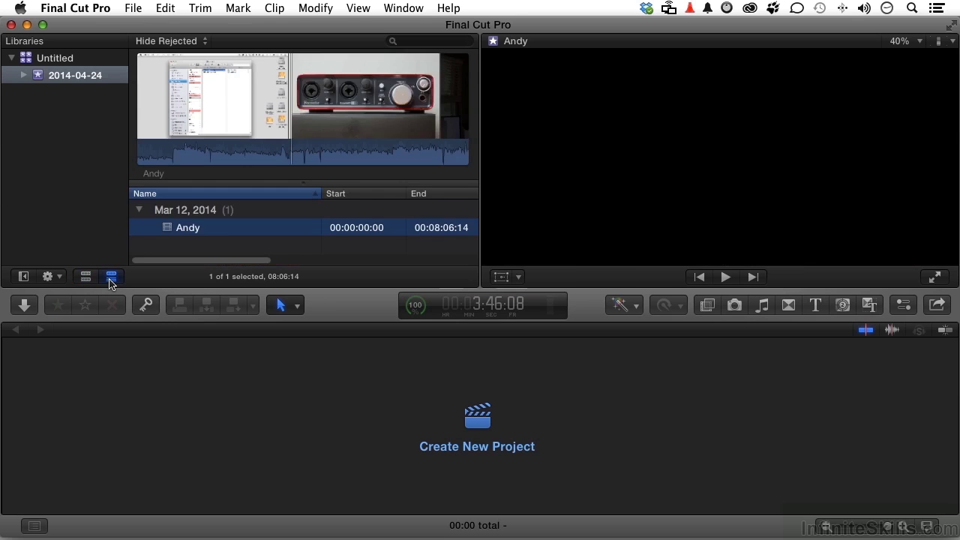
{"action": "left_click", "coordinate": [87, 278]}
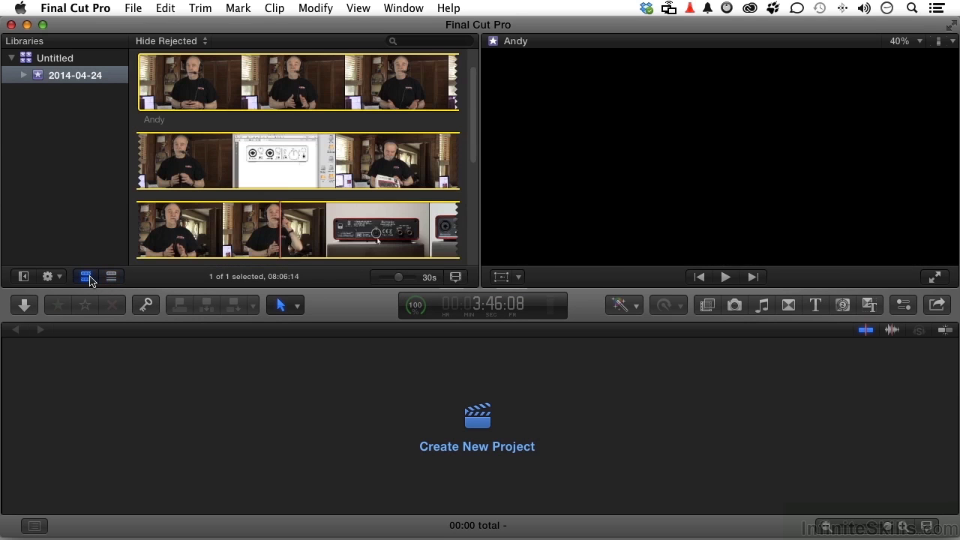
- In Clip Appearance, lower the clip height and leave audio waveforms hidden
{"action": "left_click", "coordinate": [457, 279]}
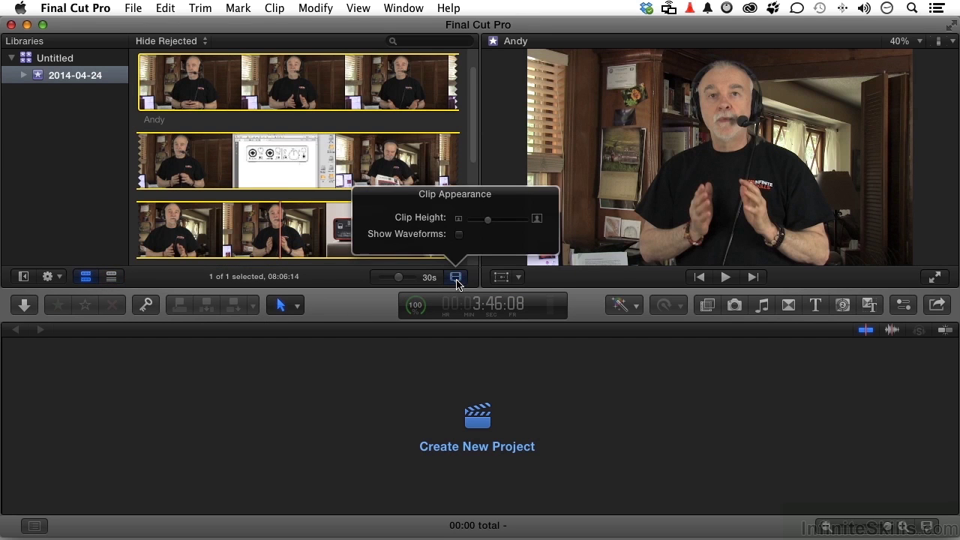
{"action": "left_click_drag", "start_coordinate": [486, 219], "coordinate": [470, 222]}
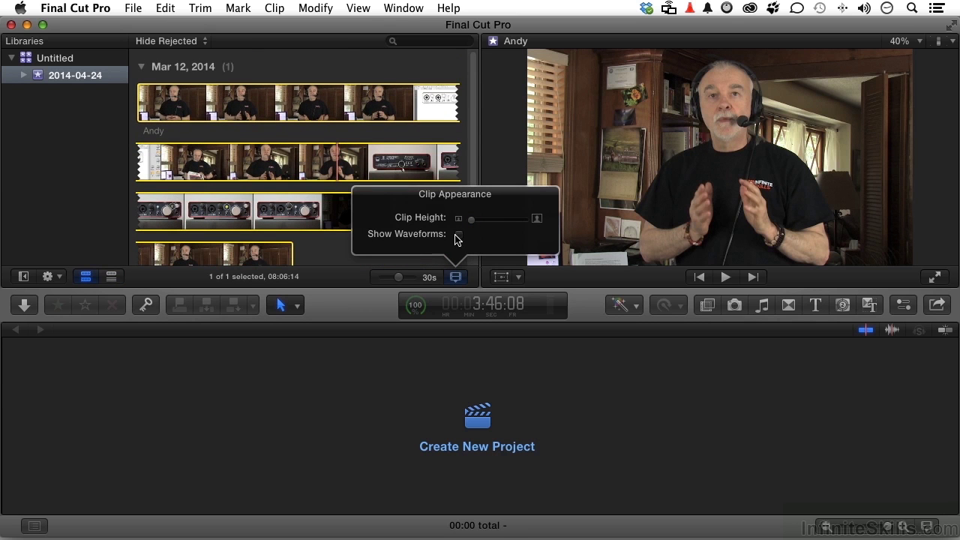
{"action": "left_click", "coordinate": [458, 235]}
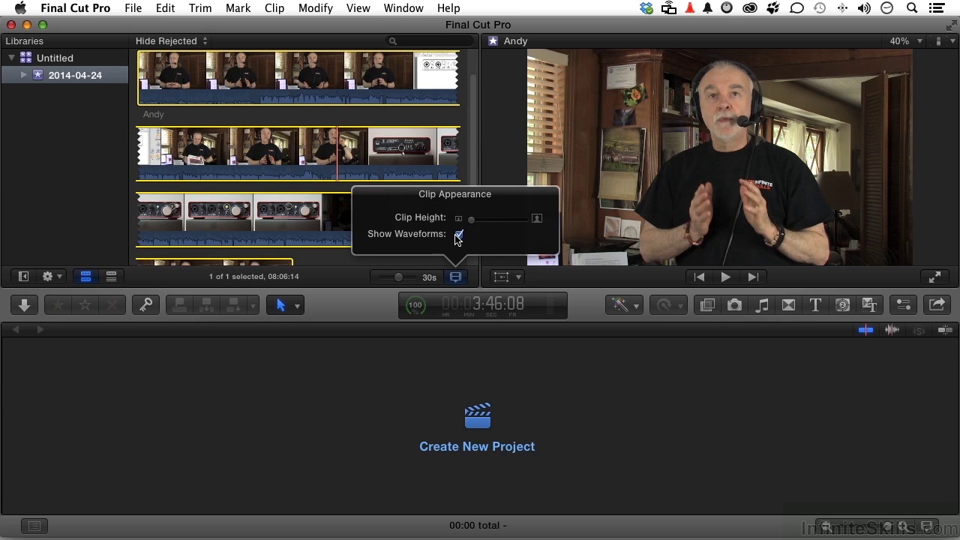
{"action": "left_click", "coordinate": [457, 234]}
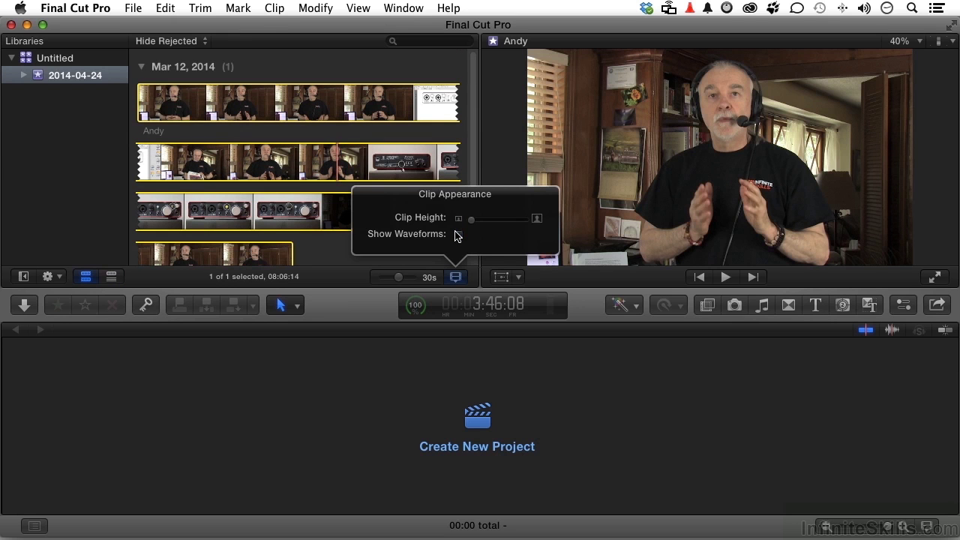
{"action": "left_click", "coordinate": [510, 141]}
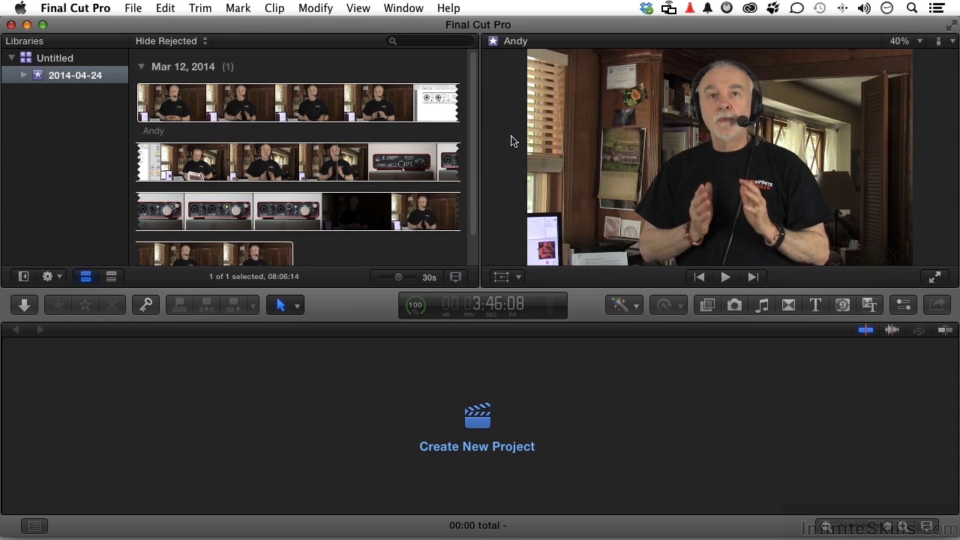
{"action": "left_click", "coordinate": [518, 277]}
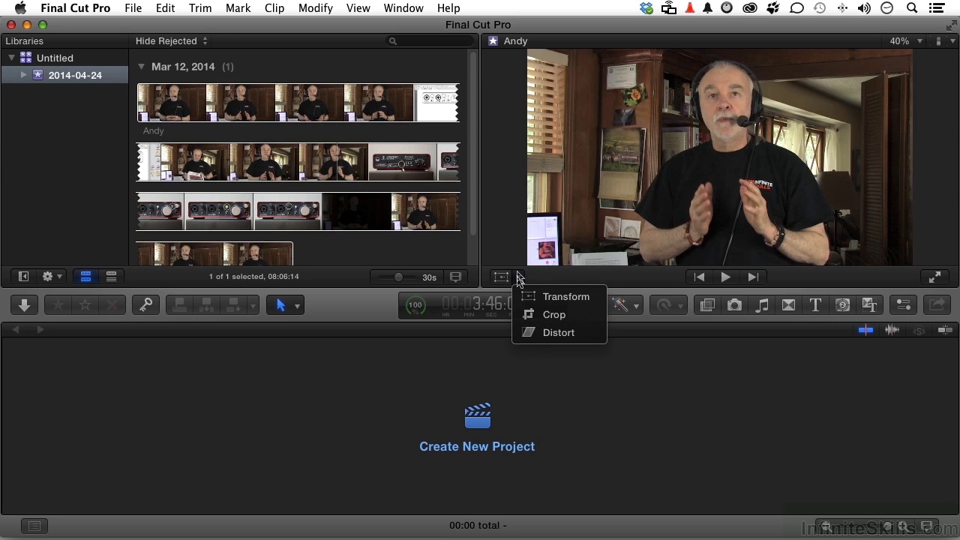
{"action": "left_click", "coordinate": [720, 279]}
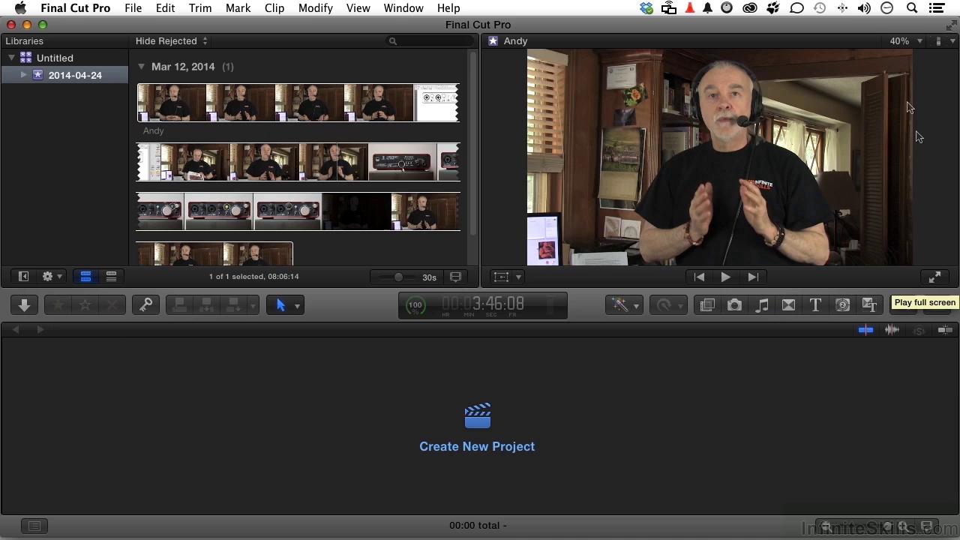
{"action": "left_click", "coordinate": [919, 42]}
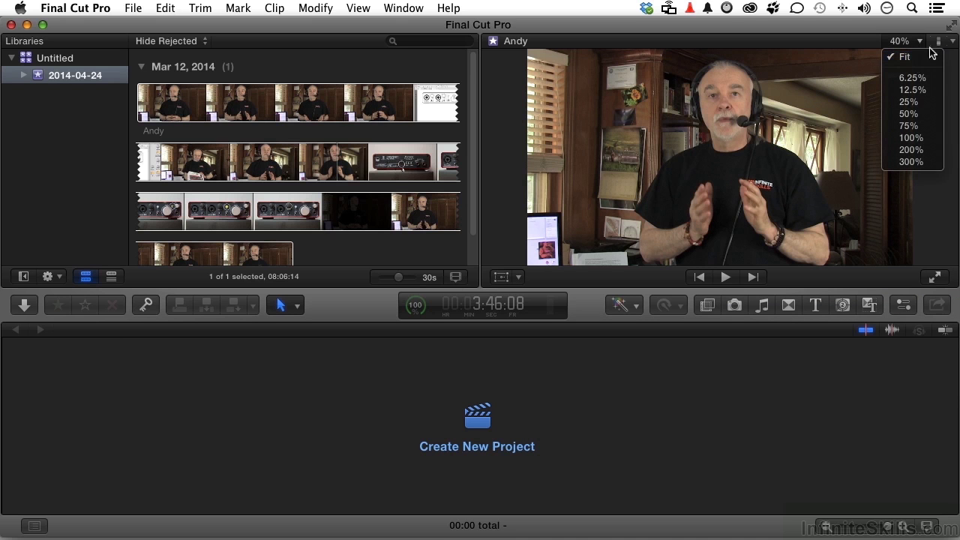
{"action": "left_click", "coordinate": [939, 46]}
{"action": "left_click", "coordinate": [938, 46]}
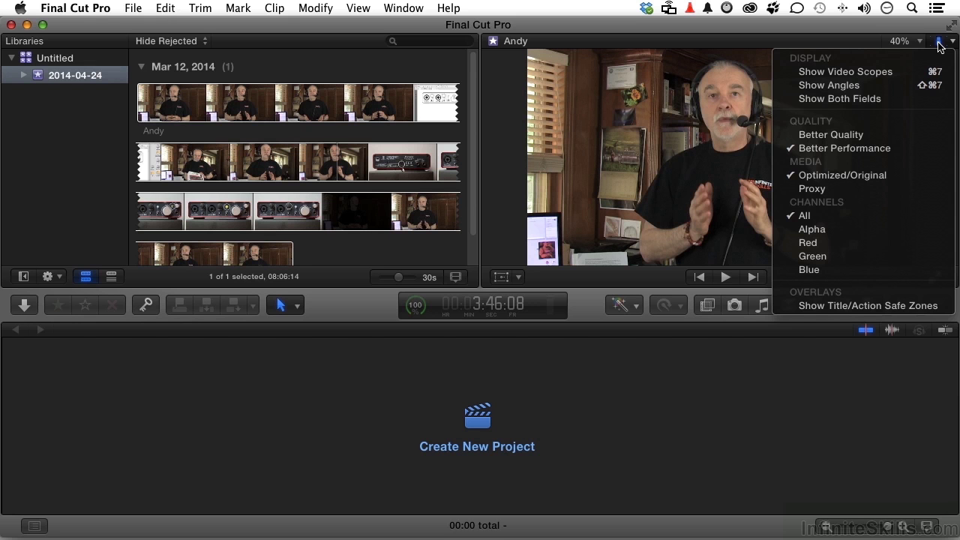
{"action": "left_click", "coordinate": [800, 358]}
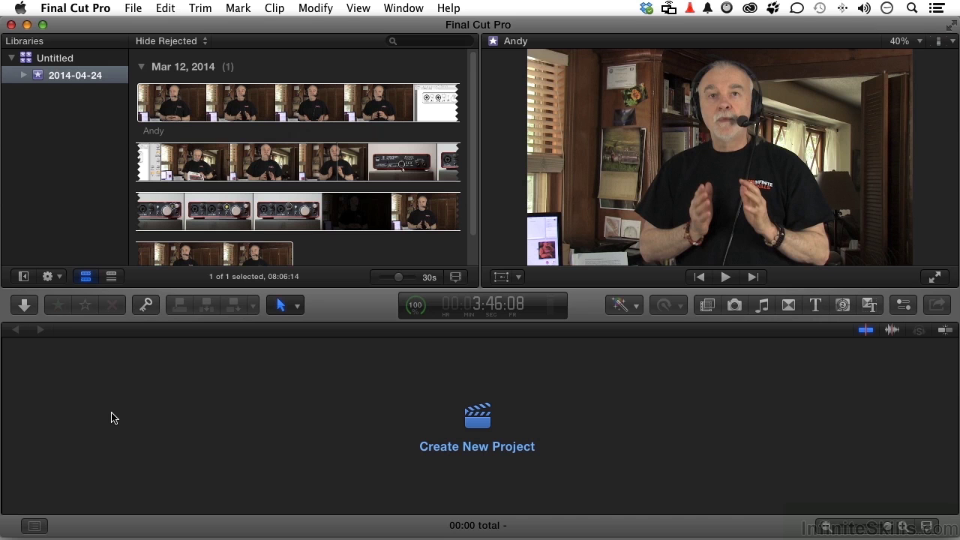
- Look at the Tools pop-up and the Background Tasks window without changing anything
{"action": "left_click", "coordinate": [297, 308]}
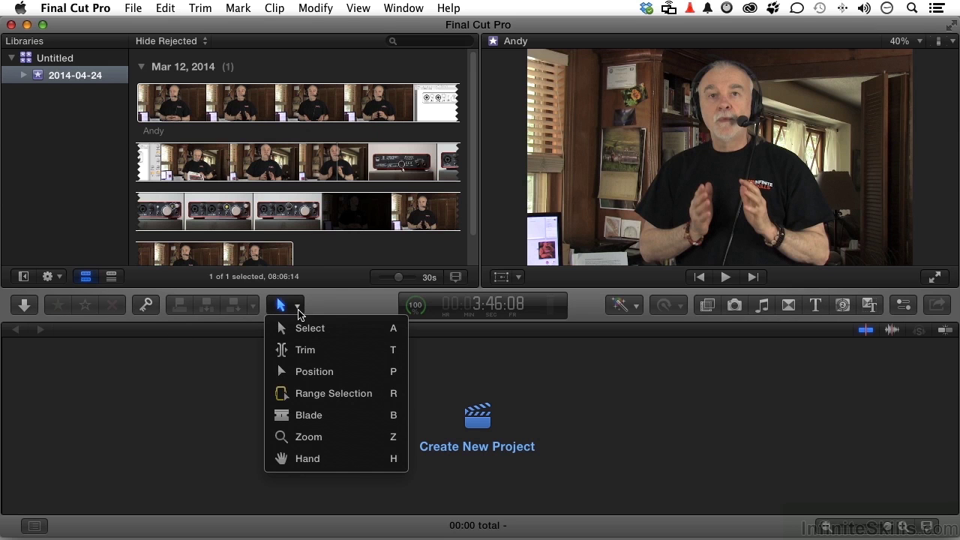
{"action": "left_click", "coordinate": [298, 309]}
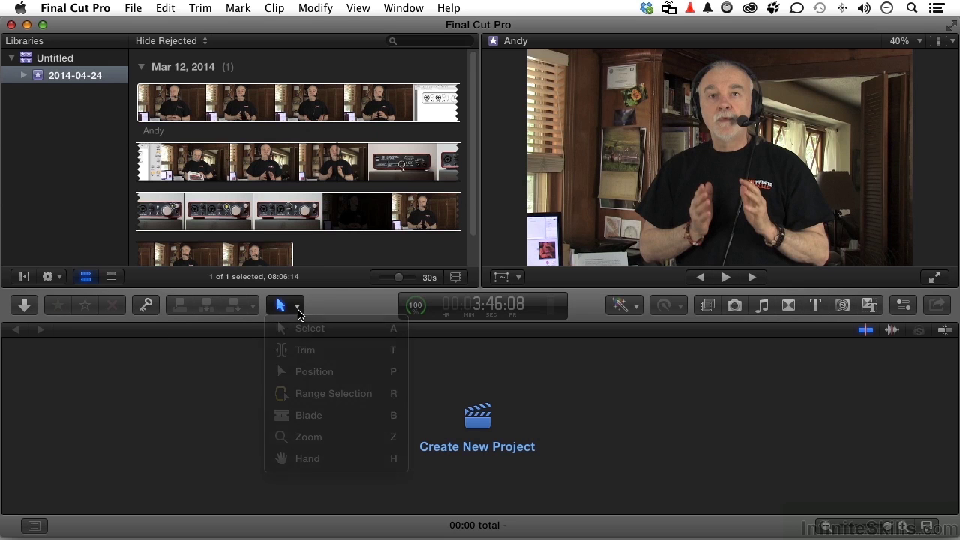
{"action": "left_click", "coordinate": [415, 307]}
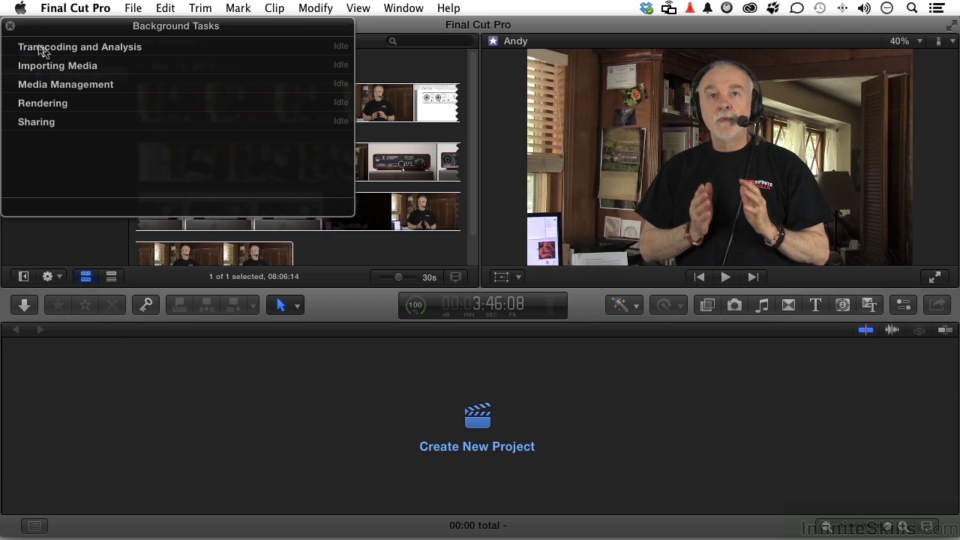
{"action": "left_click", "coordinate": [10, 26]}
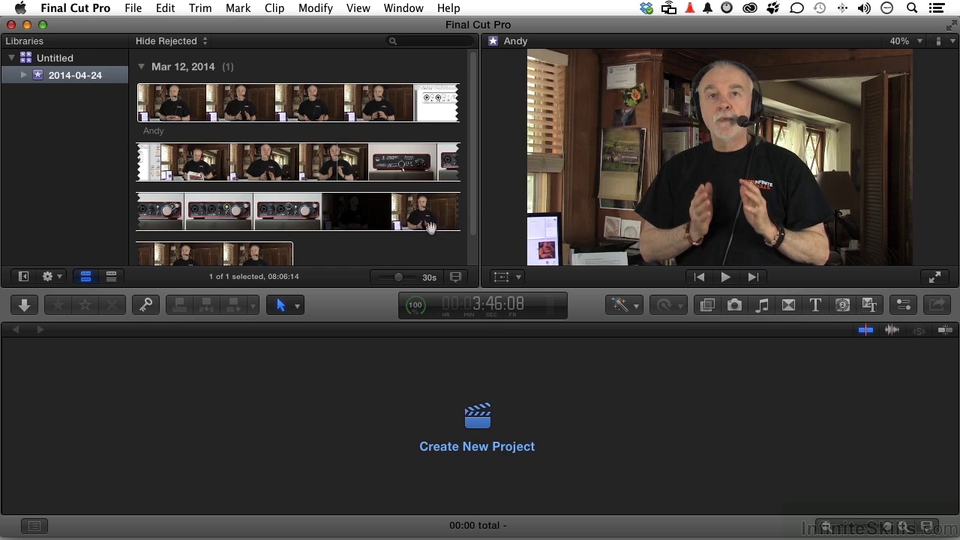
- Select the Andy clip at 6:46:05 and show the audio meters beside the timeline
{"action": "left_click", "coordinate": [422, 215]}
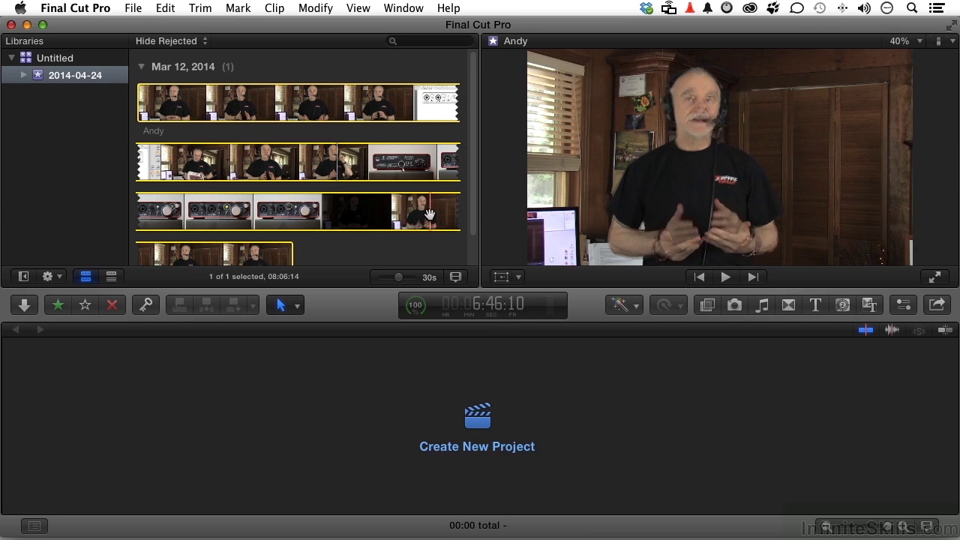
{"action": "left_click", "coordinate": [429, 215]}
{"action": "left_click", "coordinate": [553, 313]}
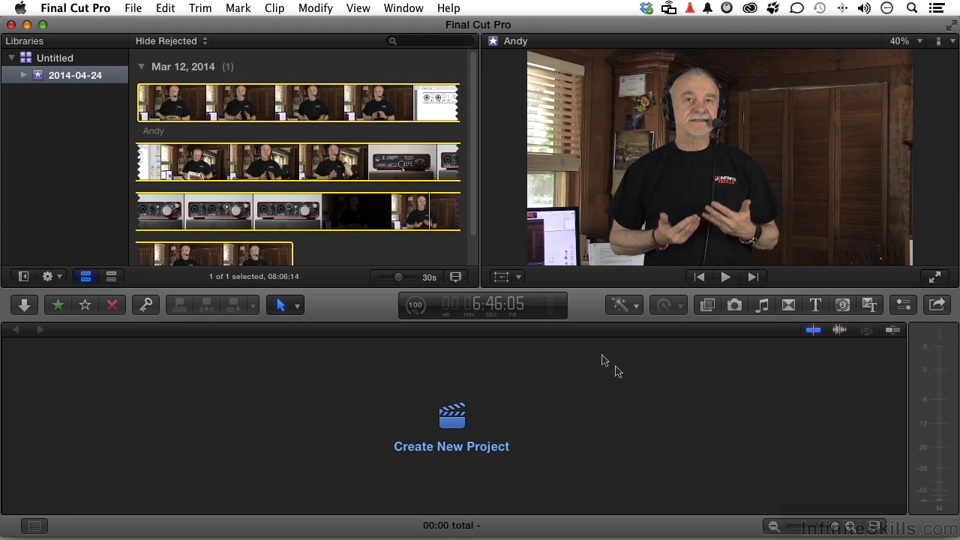
- Hide the audio meters, then view the Enhancements menu of colour and audio fixes
{"action": "left_click", "coordinate": [553, 309]}
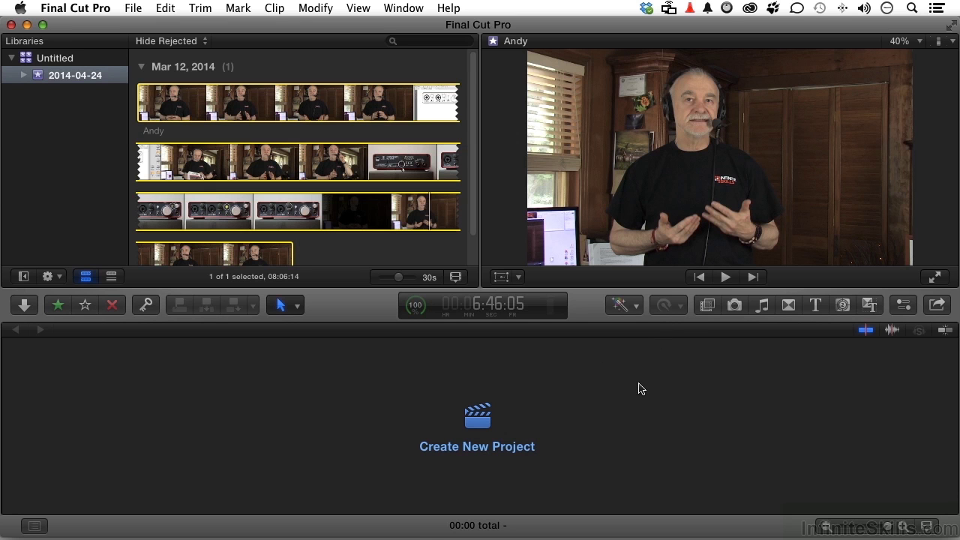
{"action": "left_click", "coordinate": [637, 308]}
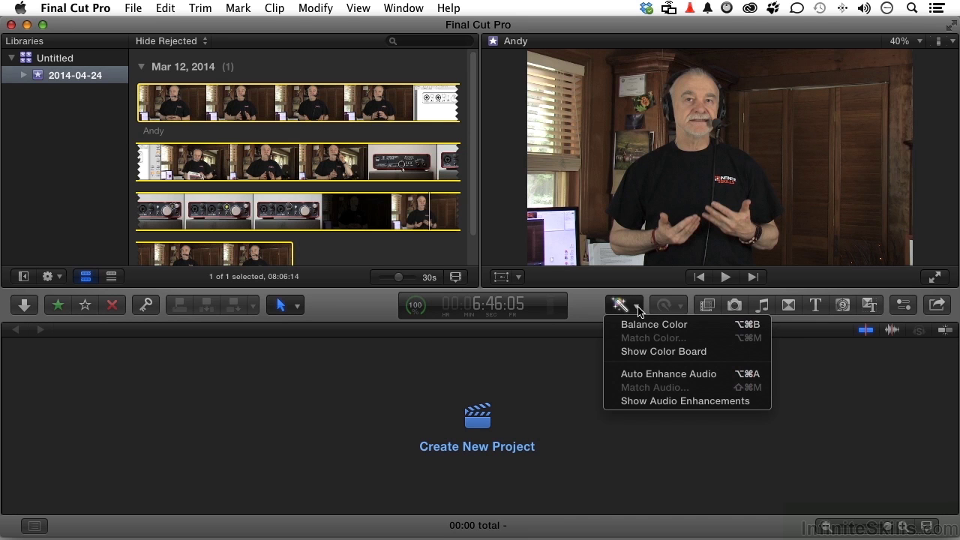
- Browse the Effects list, then show the Photos browser with iPhoto and Photo Booth sources
{"action": "left_click", "coordinate": [707, 306]}
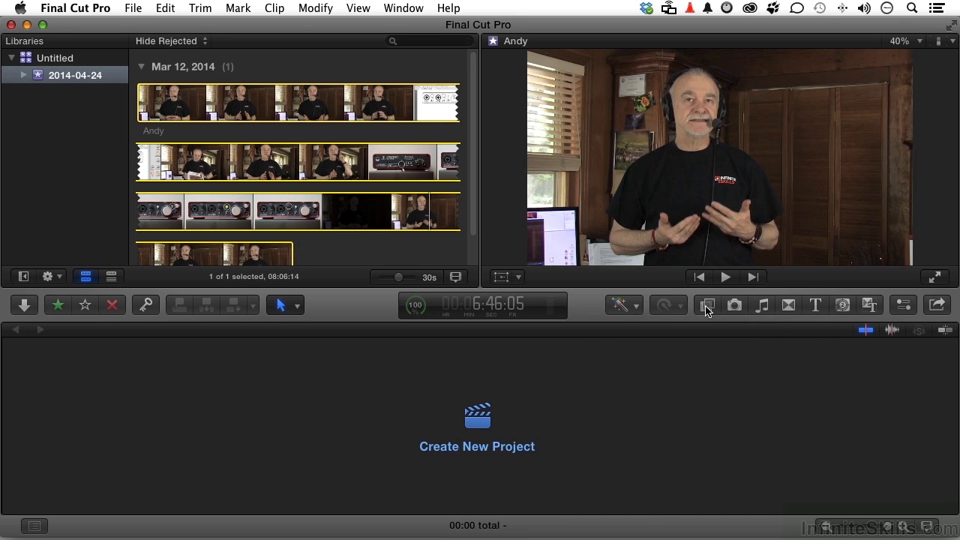
{"action": "left_click", "coordinate": [707, 306]}
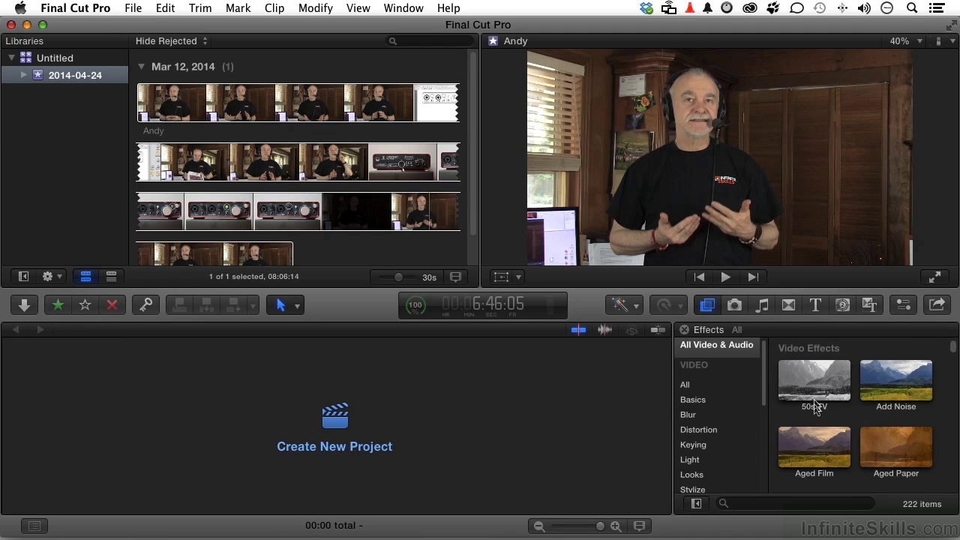
{"action": "scroll", "coordinate": [815, 404], "scroll_direction": "down", "scroll_amount": 3}
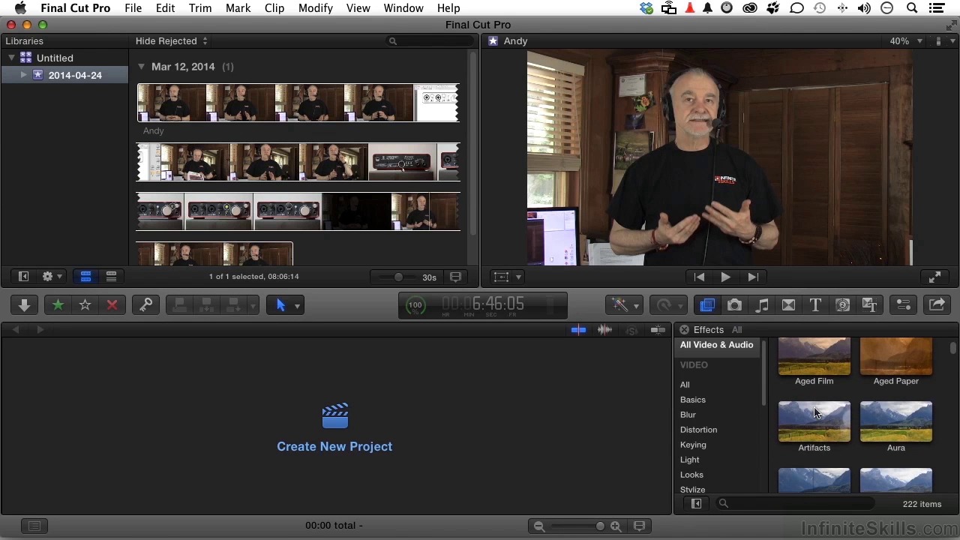
{"action": "scroll", "coordinate": [862, 393], "scroll_direction": "down", "scroll_amount": 5}
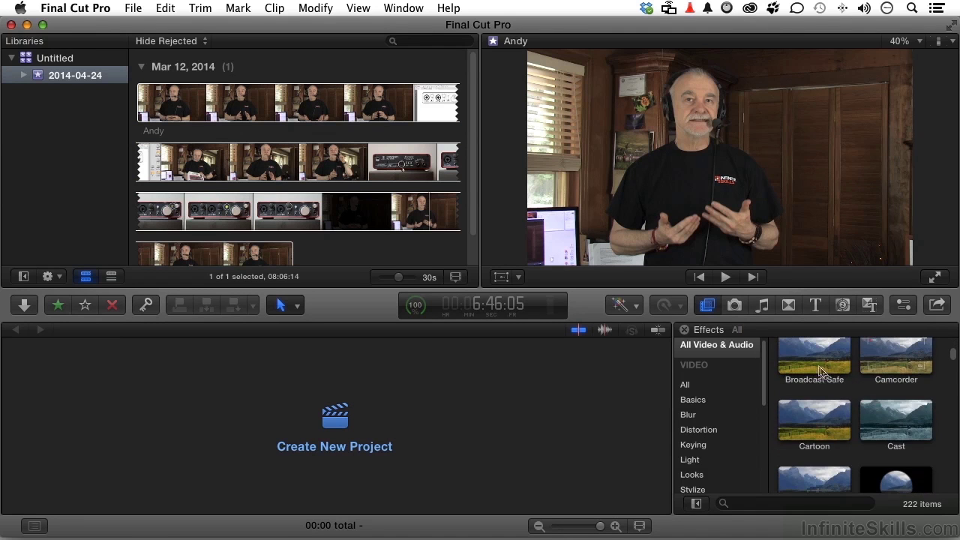
{"action": "left_click", "coordinate": [734, 304]}
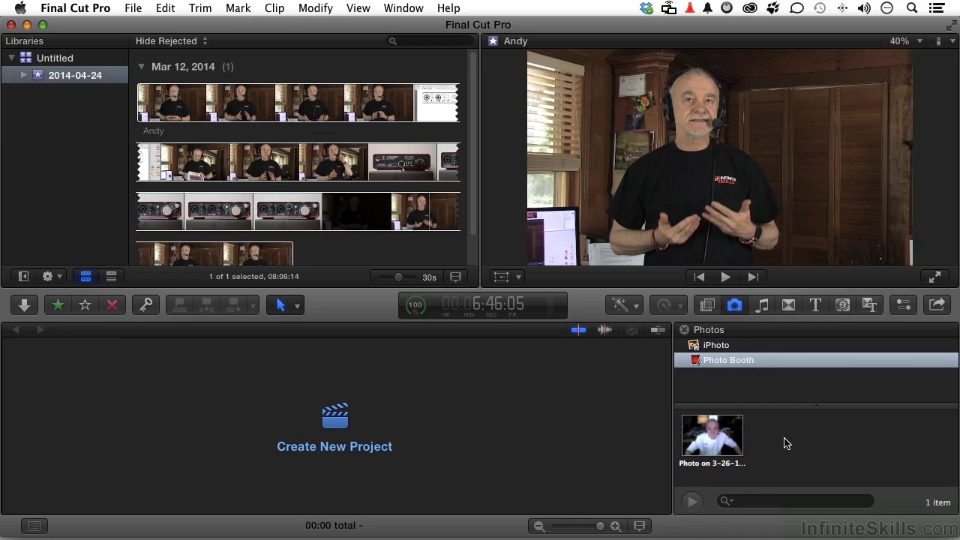
- In the Music and Sound browser, preview iTunes Music and Movies, then list all 1,036 iTunes items
{"action": "left_click", "coordinate": [762, 307]}
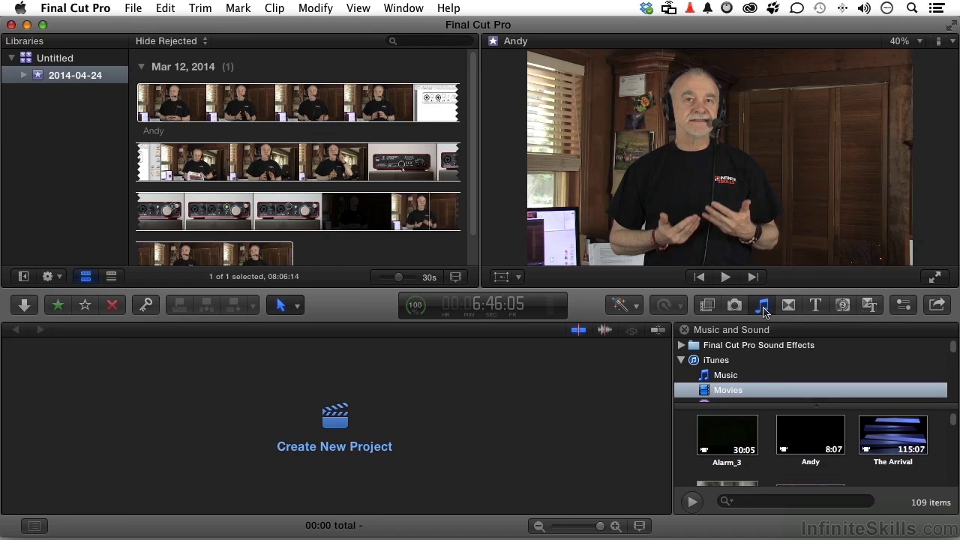
{"action": "left_click", "coordinate": [725, 378]}
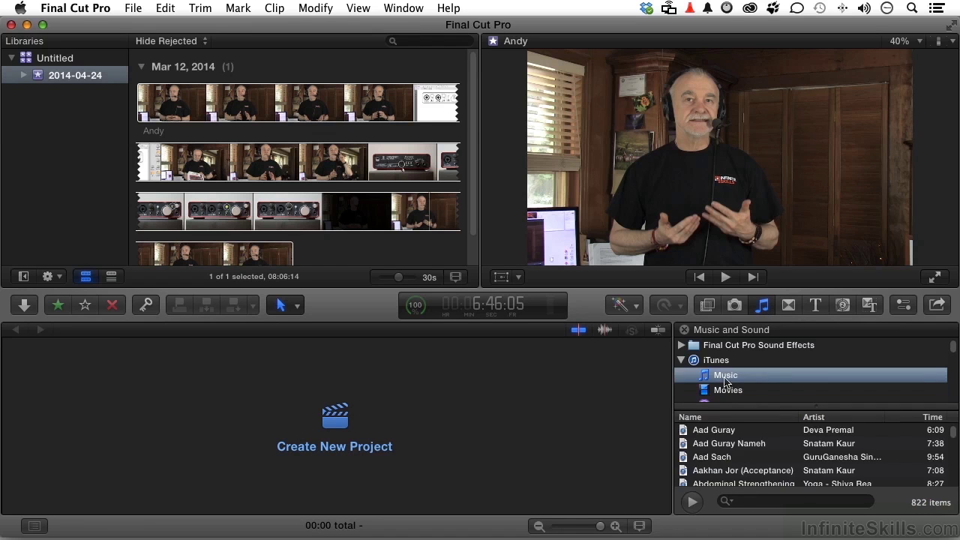
{"action": "left_click", "coordinate": [723, 392]}
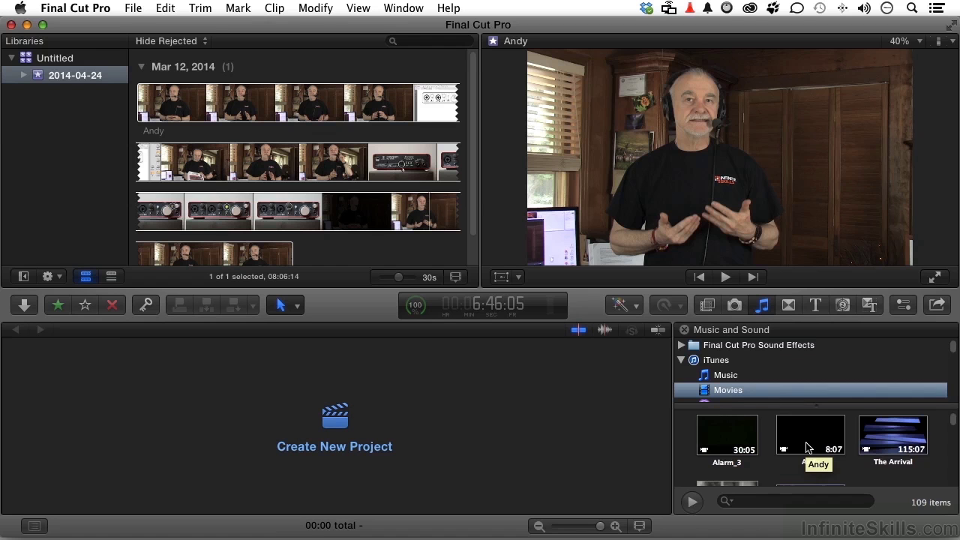
{"action": "scroll", "coordinate": [807, 448], "scroll_direction": "down", "scroll_amount": 3}
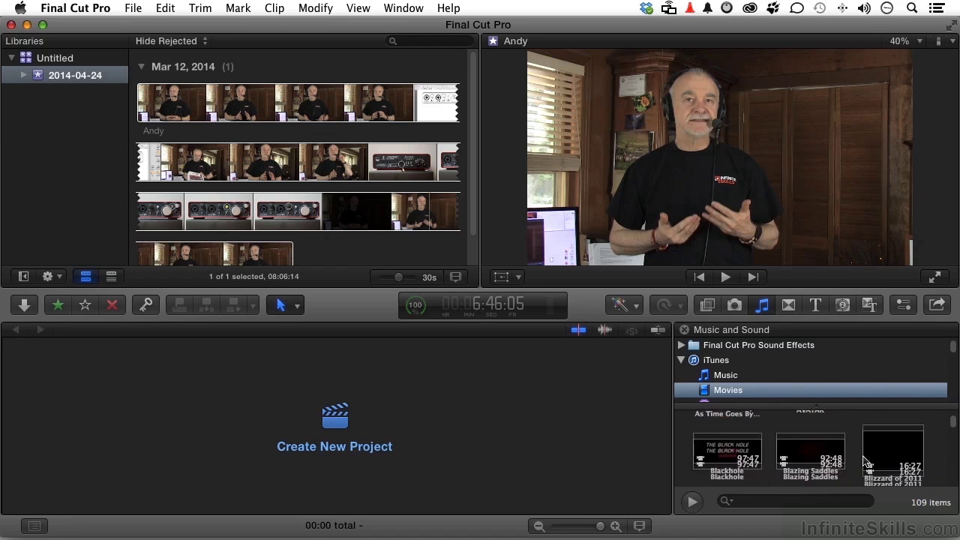
{"action": "left_click", "coordinate": [681, 360]}
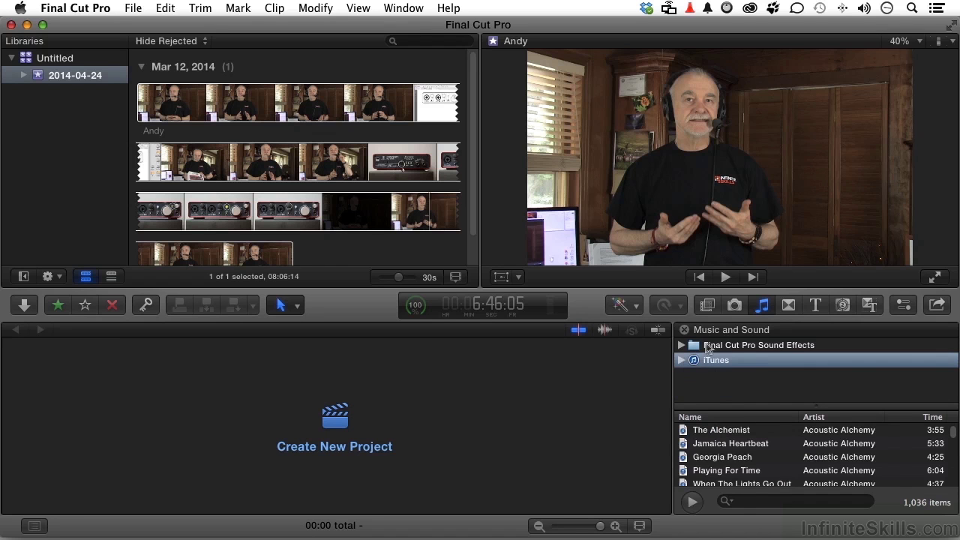
- Browse Transitions and Titles, selecting the Continuous title, then show the Generators' Elements category
{"action": "left_click", "coordinate": [788, 305]}
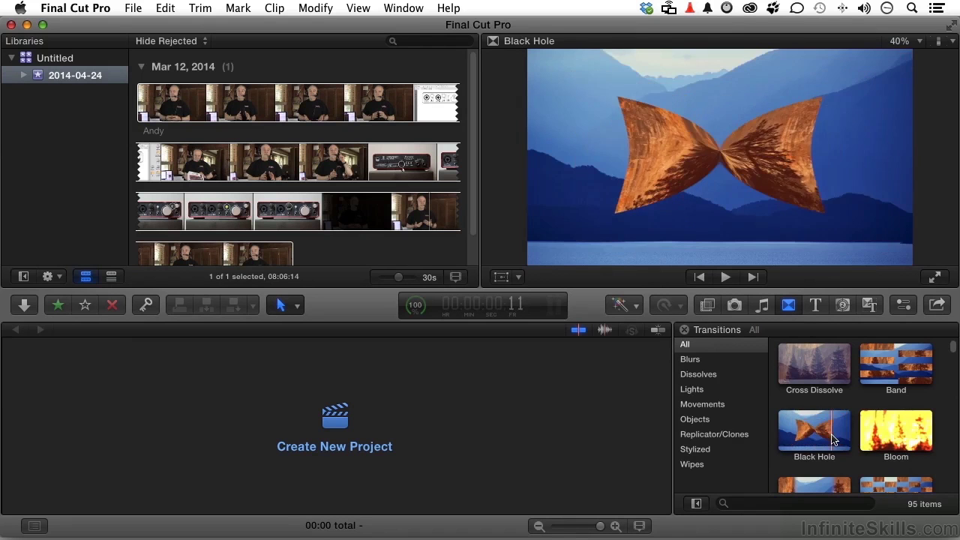
{"action": "left_click", "coordinate": [815, 306]}
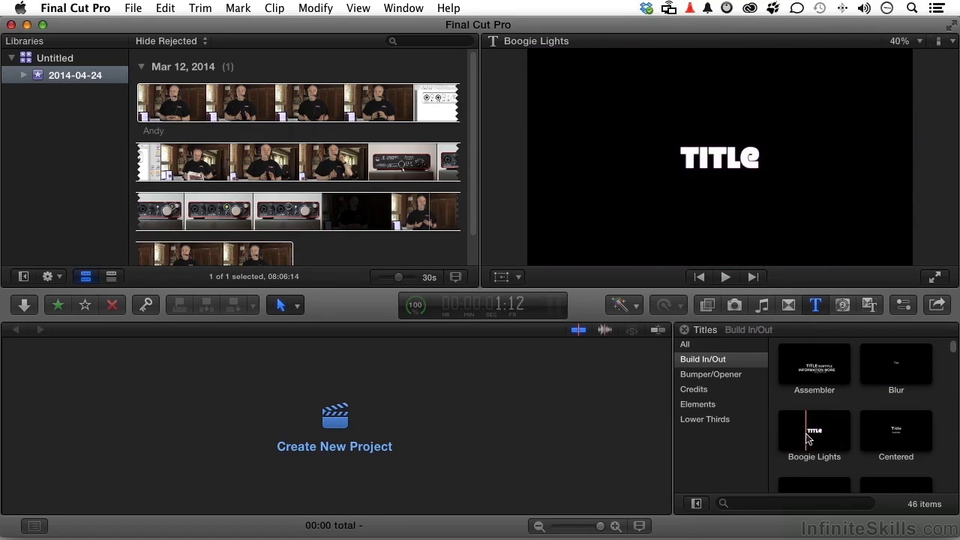
{"action": "scroll", "coordinate": [805, 438], "scroll_direction": "down", "scroll_amount": 3}
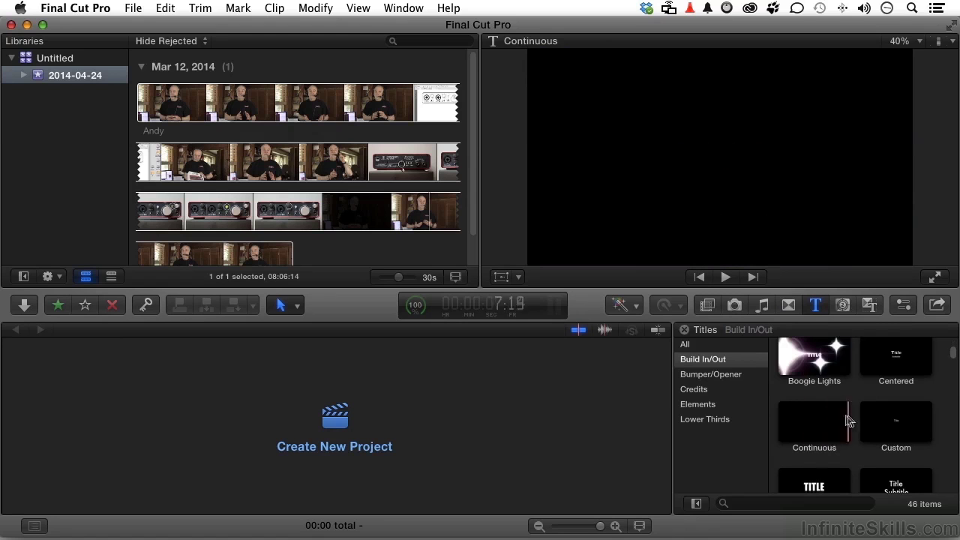
{"action": "left_click", "coordinate": [807, 421]}
{"action": "left_click", "coordinate": [842, 305]}
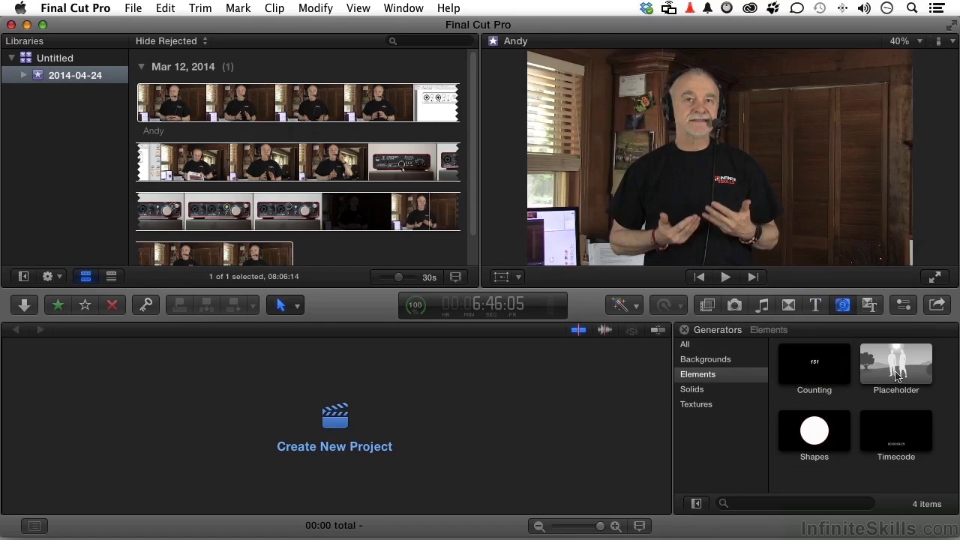
- Show the Themes browser and scroll through the 14 Comic Book theme items
{"action": "left_click", "coordinate": [871, 306]}
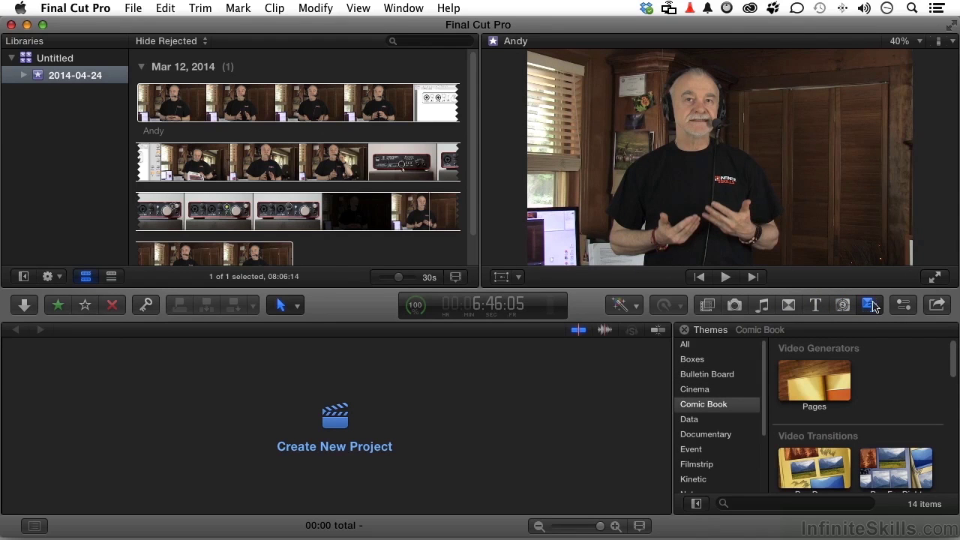
{"action": "scroll", "coordinate": [851, 443], "scroll_direction": "down", "scroll_amount": 3}
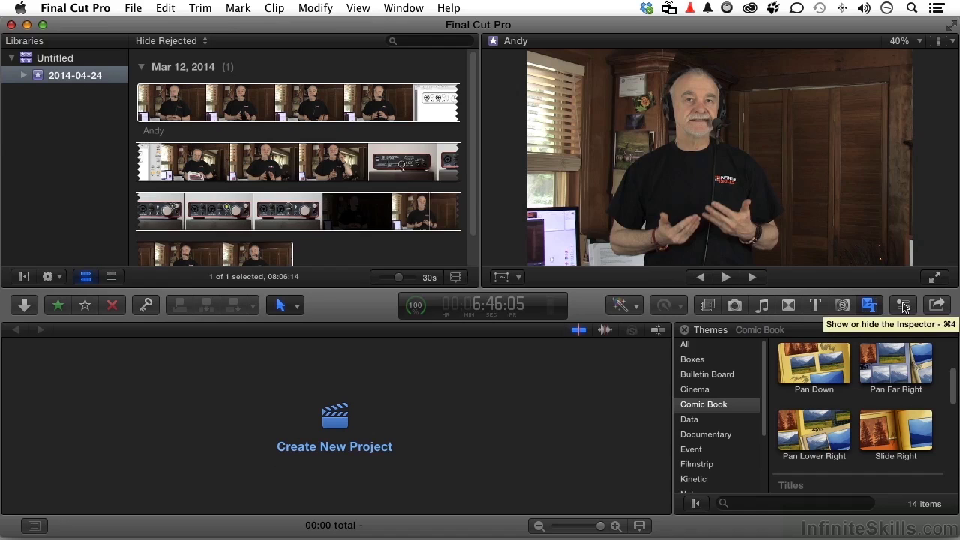
{"action": "left_click", "coordinate": [903, 305]}
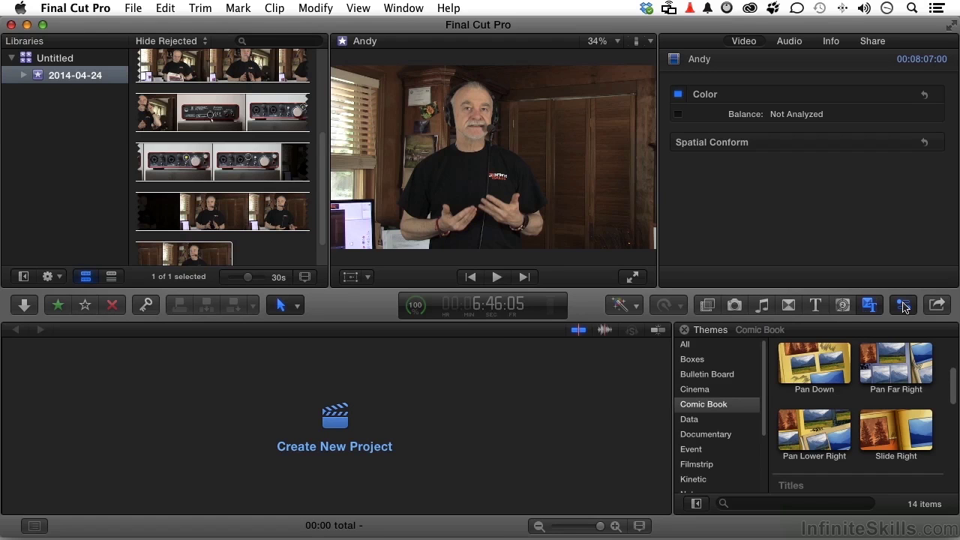
{"action": "left_click", "coordinate": [904, 305]}
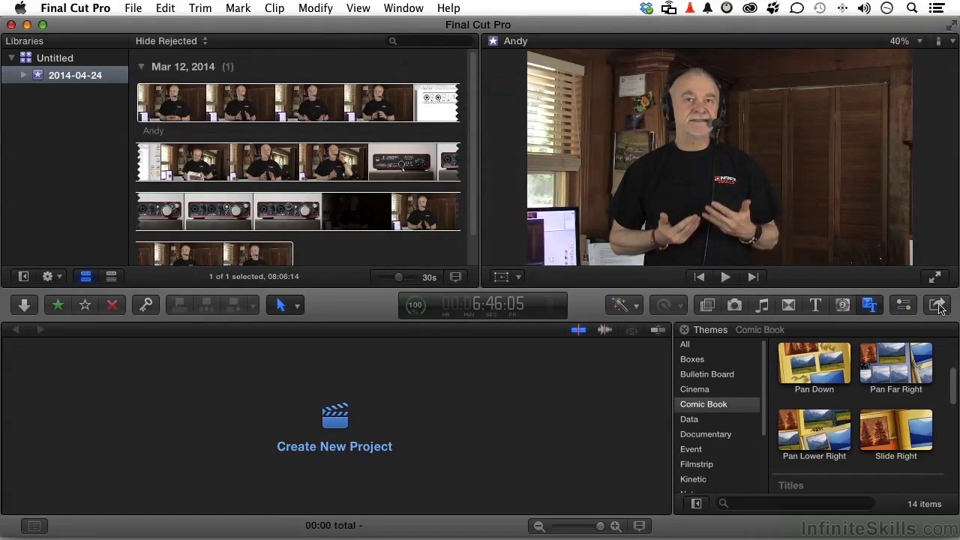
{"action": "left_click", "coordinate": [938, 305]}
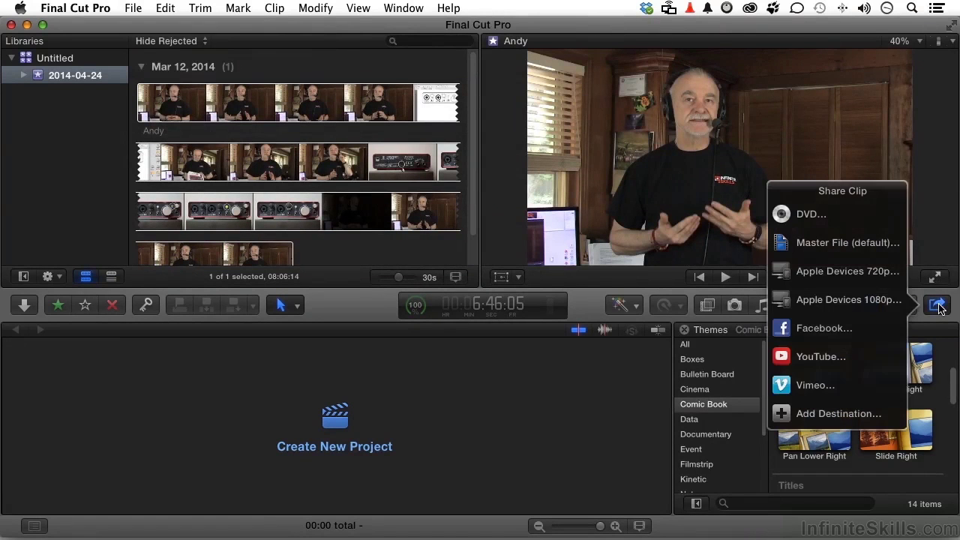
{"action": "left_click", "coordinate": [600, 432]}
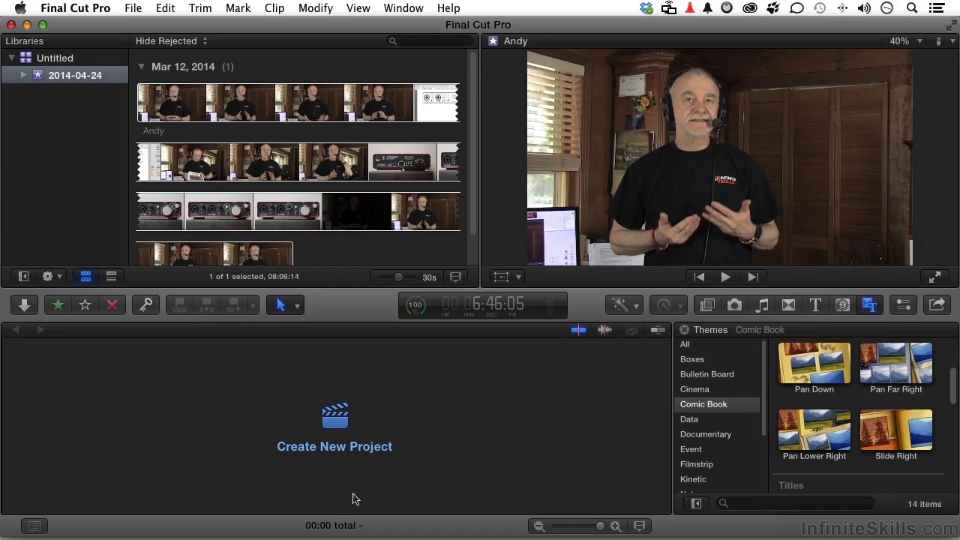